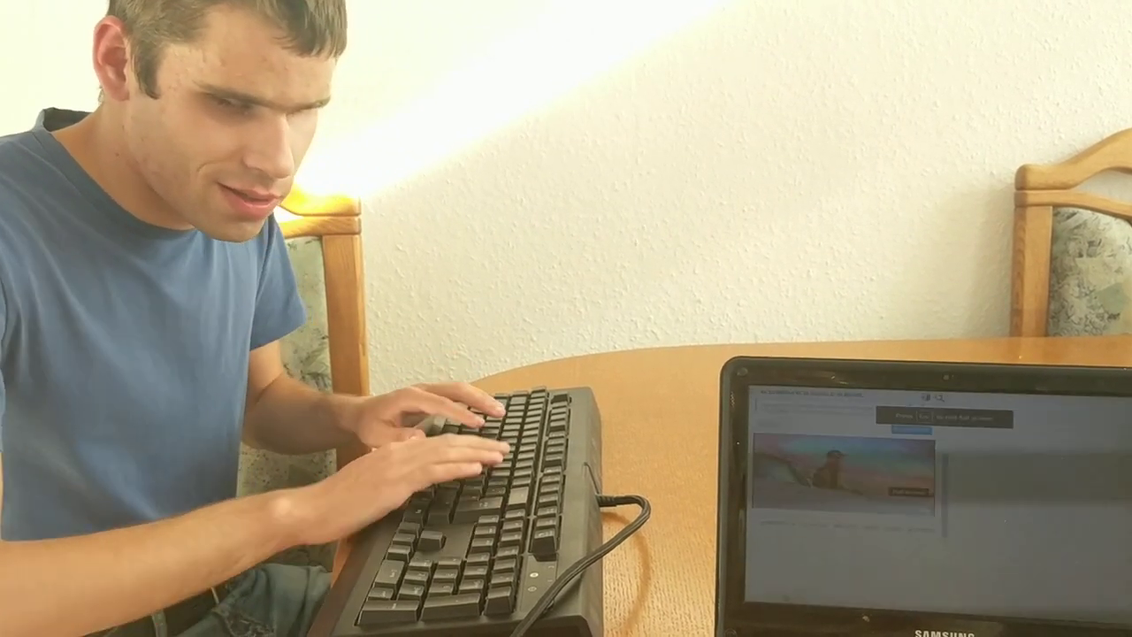
Play the No Brainer video fullscreen, exit, scroll down, and open a new Google tab
key(f)
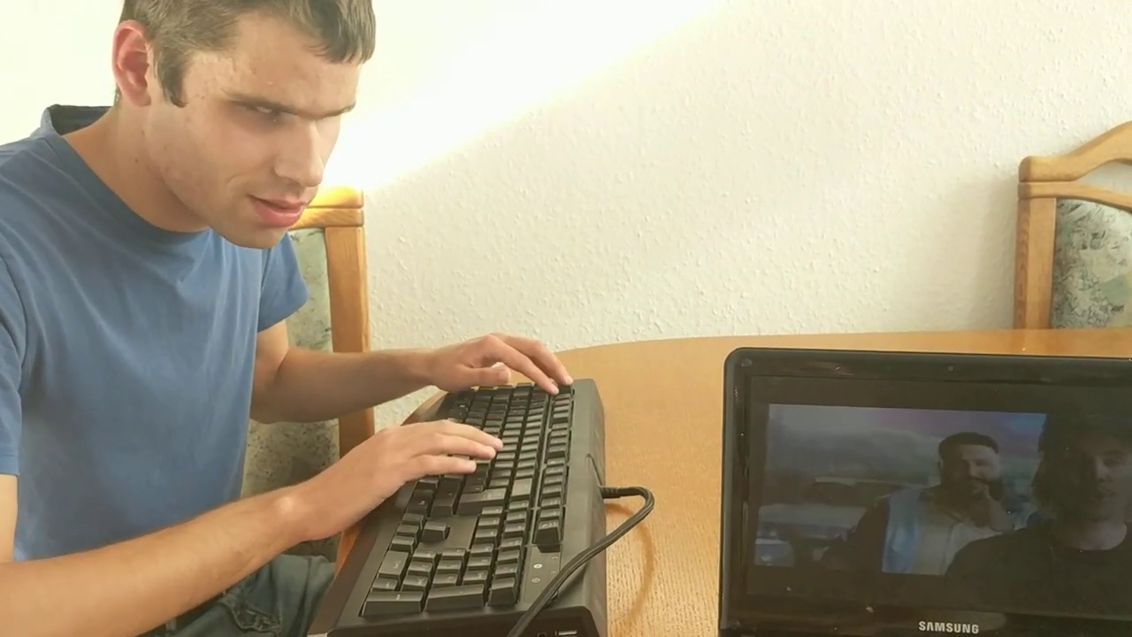
key(Escape)
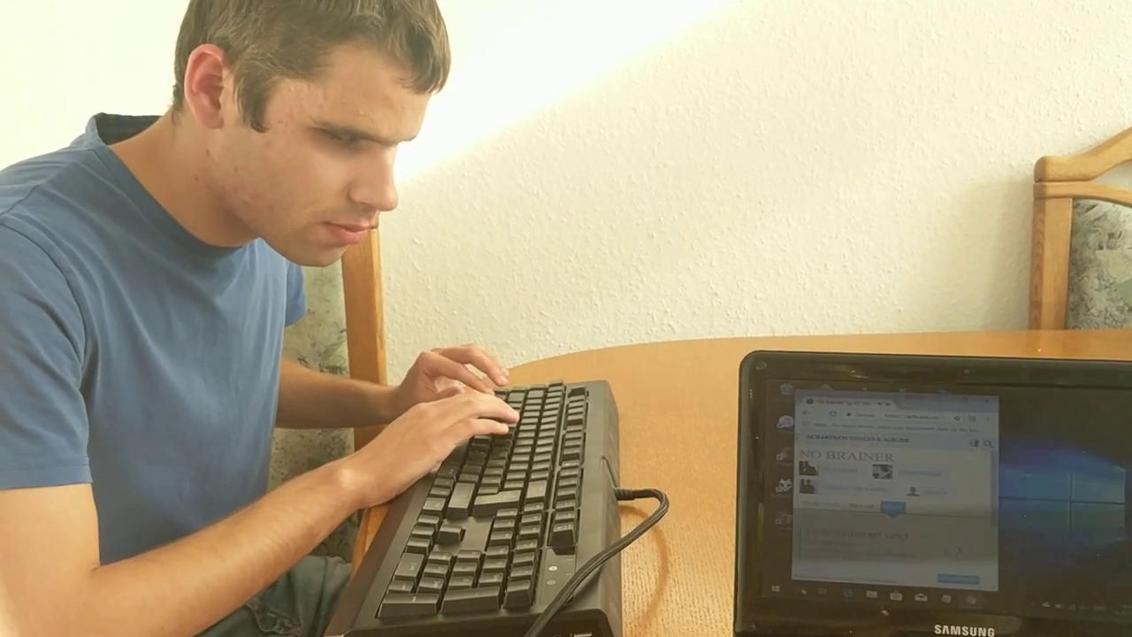
key(Page_Down)
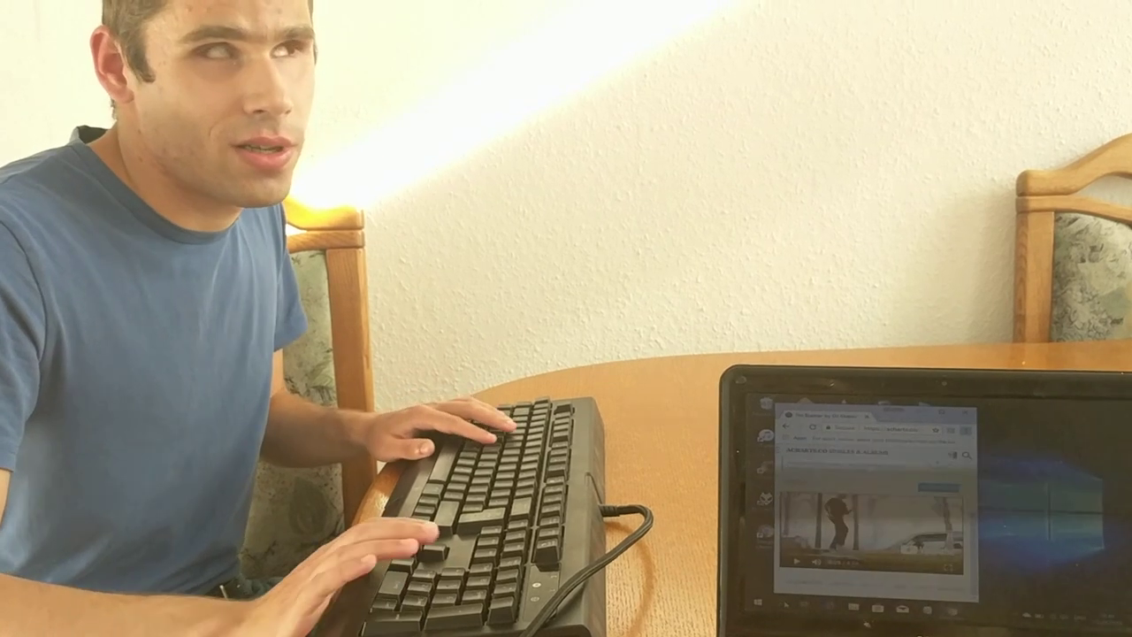
key(ctrl+t)
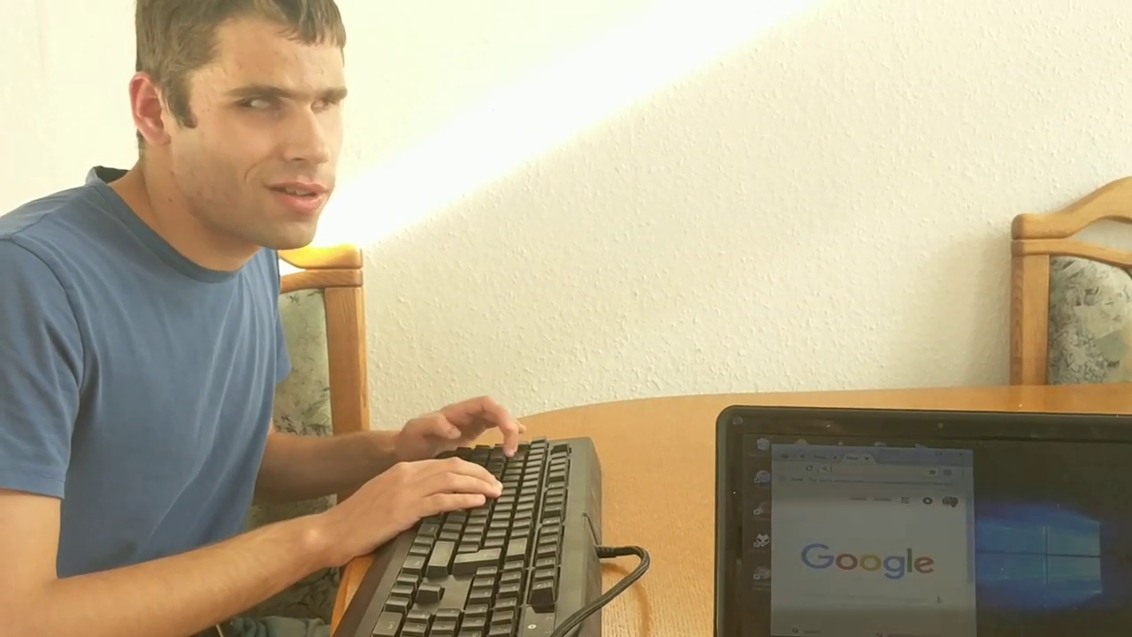
Check the video tab, return to the Google tab, then close Chrome with Alt+F4
key(Return)
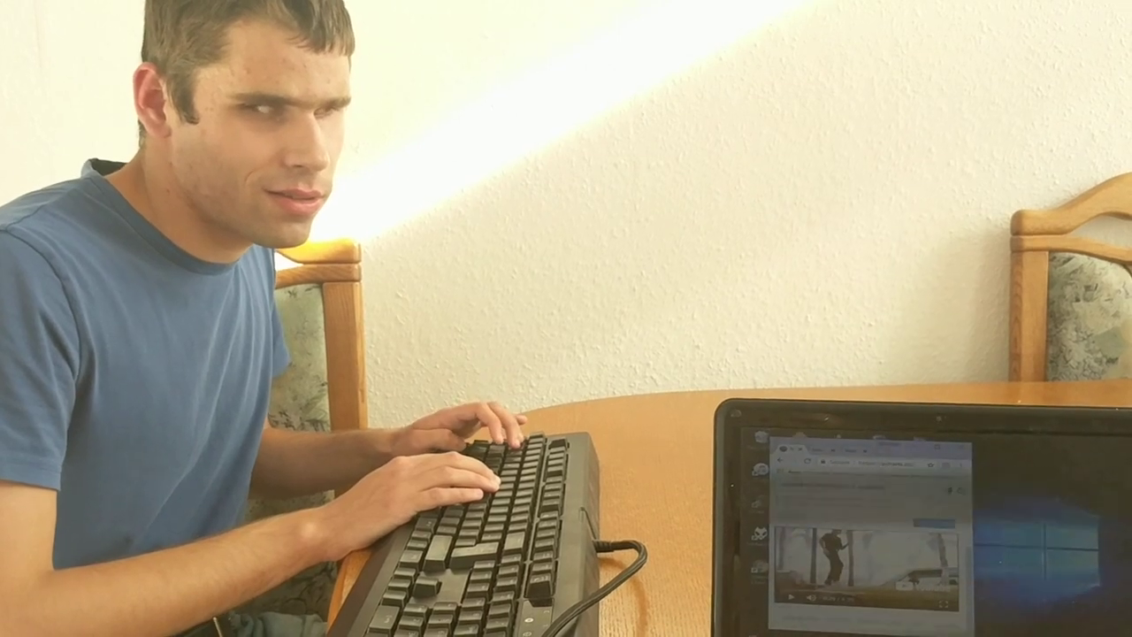
key(alt+Left)
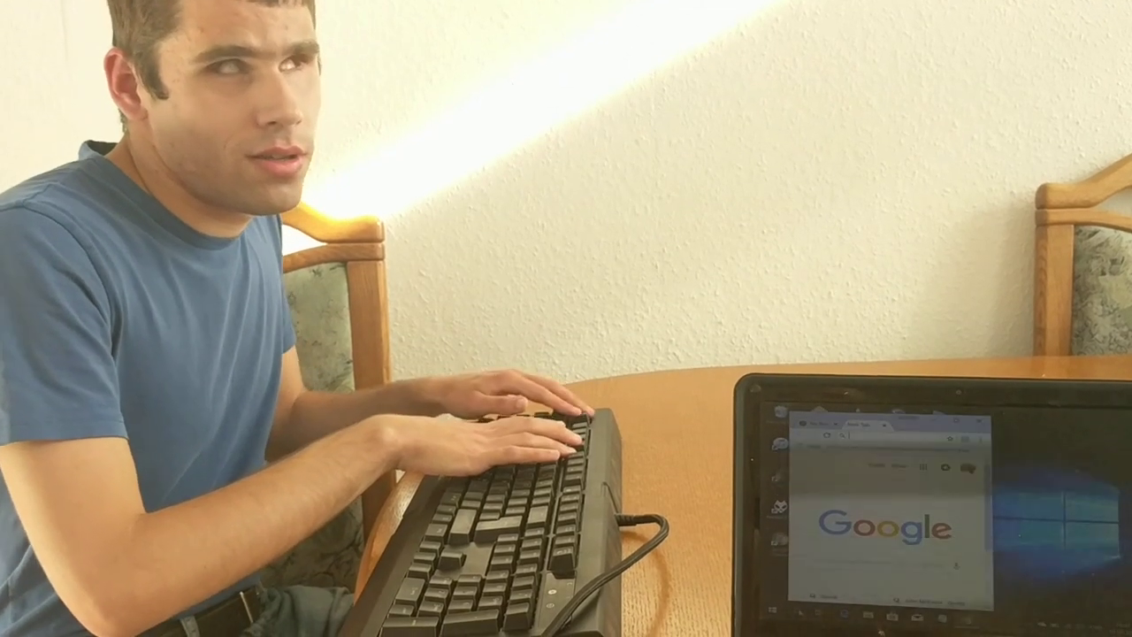
key(alt+F4)
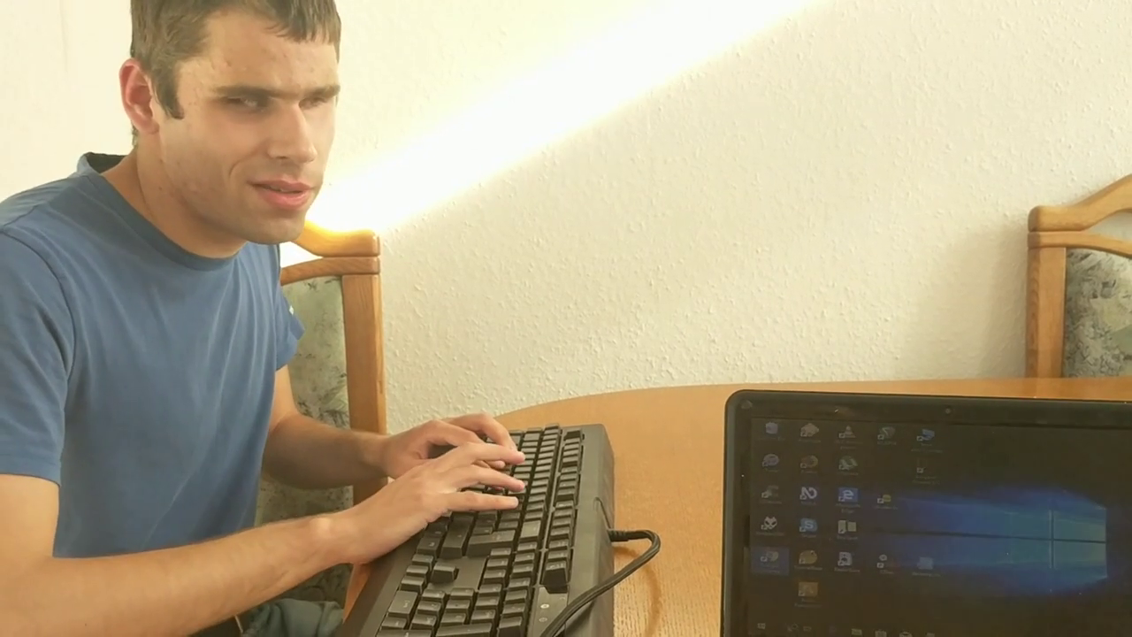
Relaunch Google Chrome from the Windows desktop
key(super)
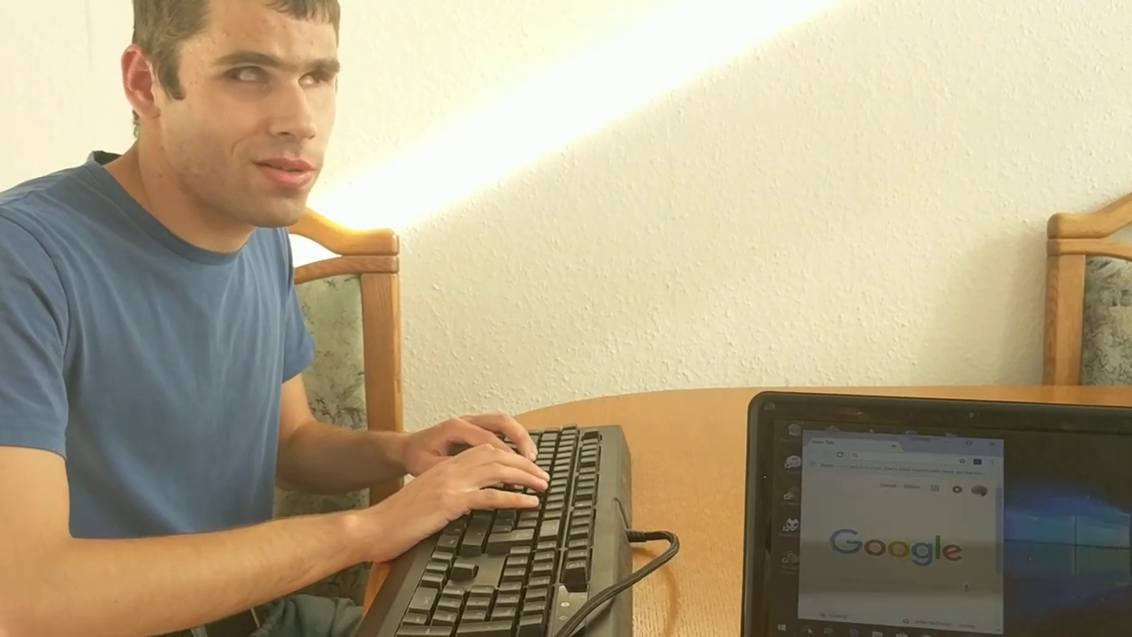
text(go)
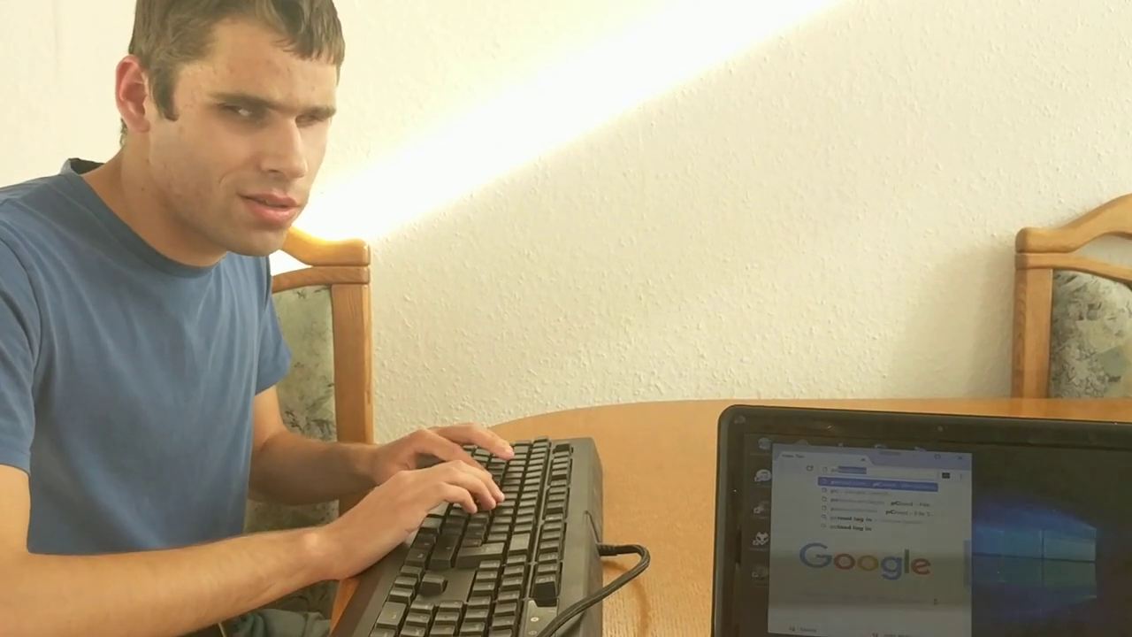
text(o)
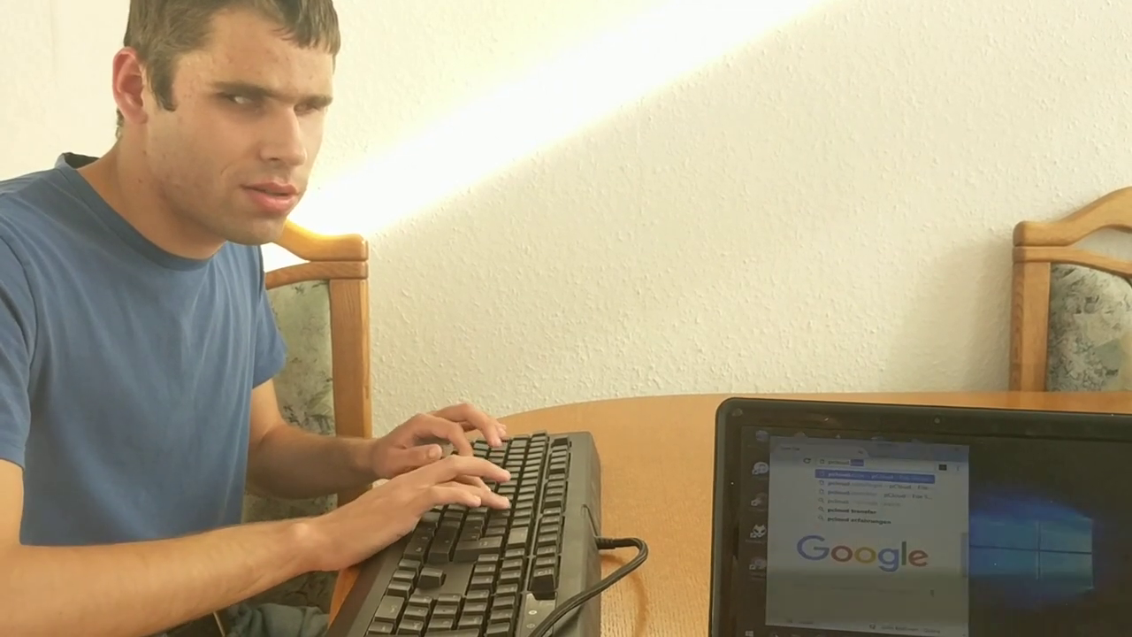
text(g)
Submit the 'pcloud' search to reach the pCloud website
key(Return)
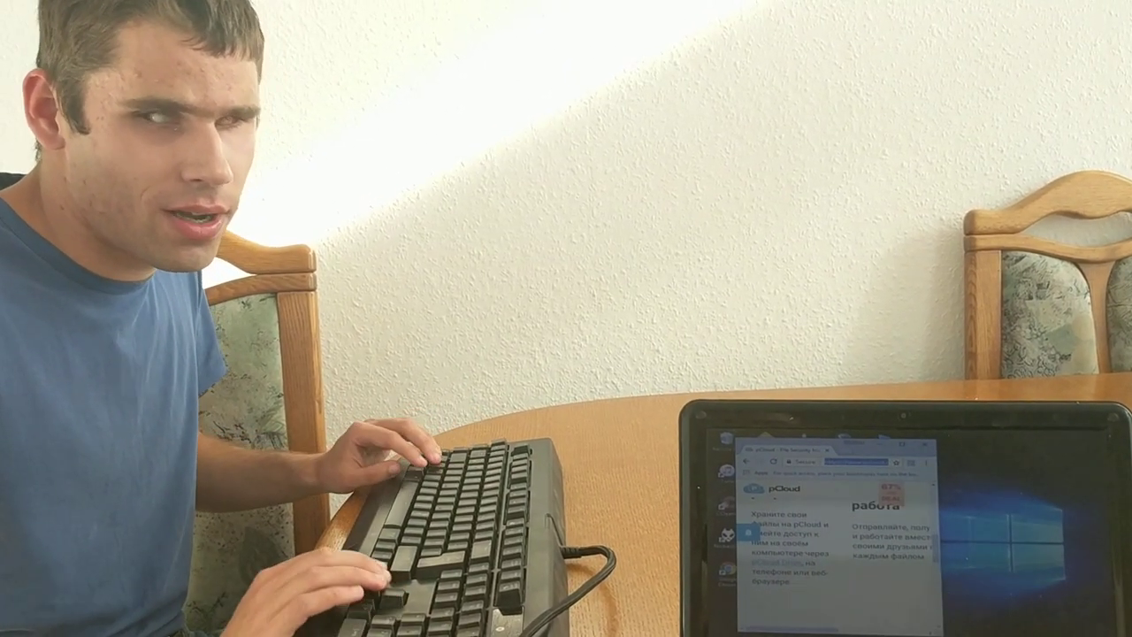
Bring up NVDA's elements list to head back to 'Used by people working in'
key(Menu)
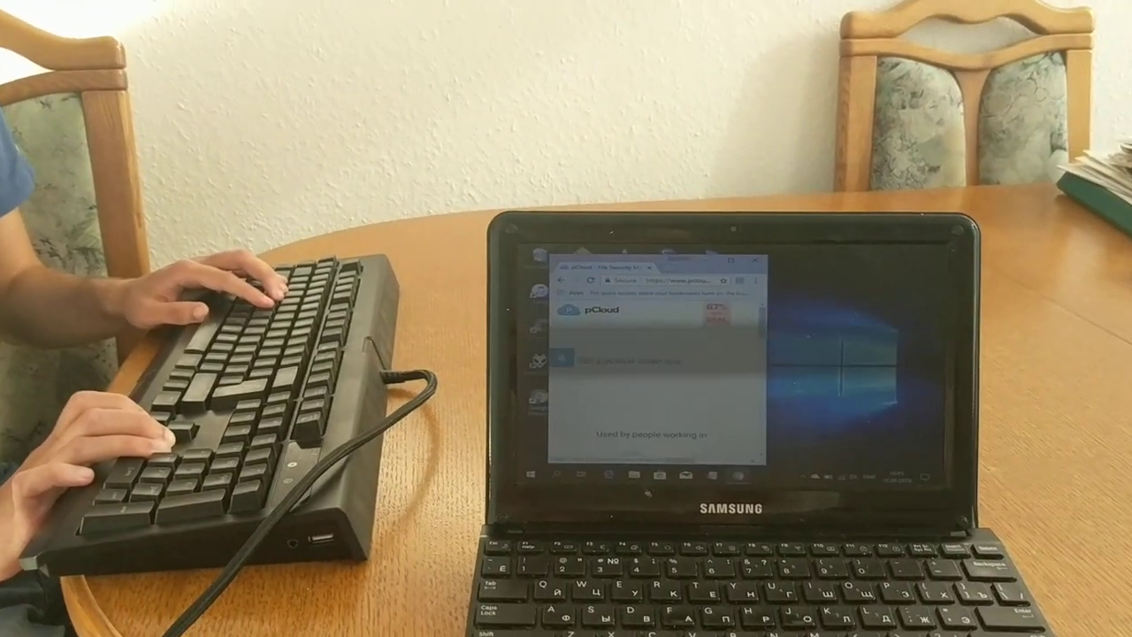
Read the next line after the video tour offer on the pCloud homepage
key(Down)
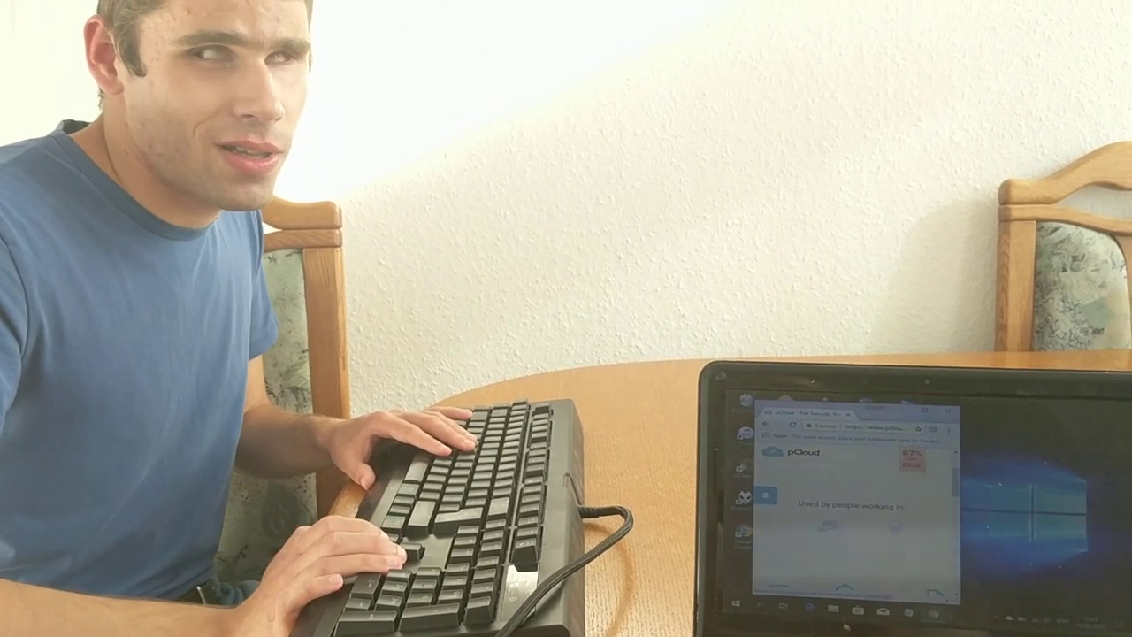
Read the 'Access on all devices' feature headings, then jump to the Community and Follow Us footer
key(Up)
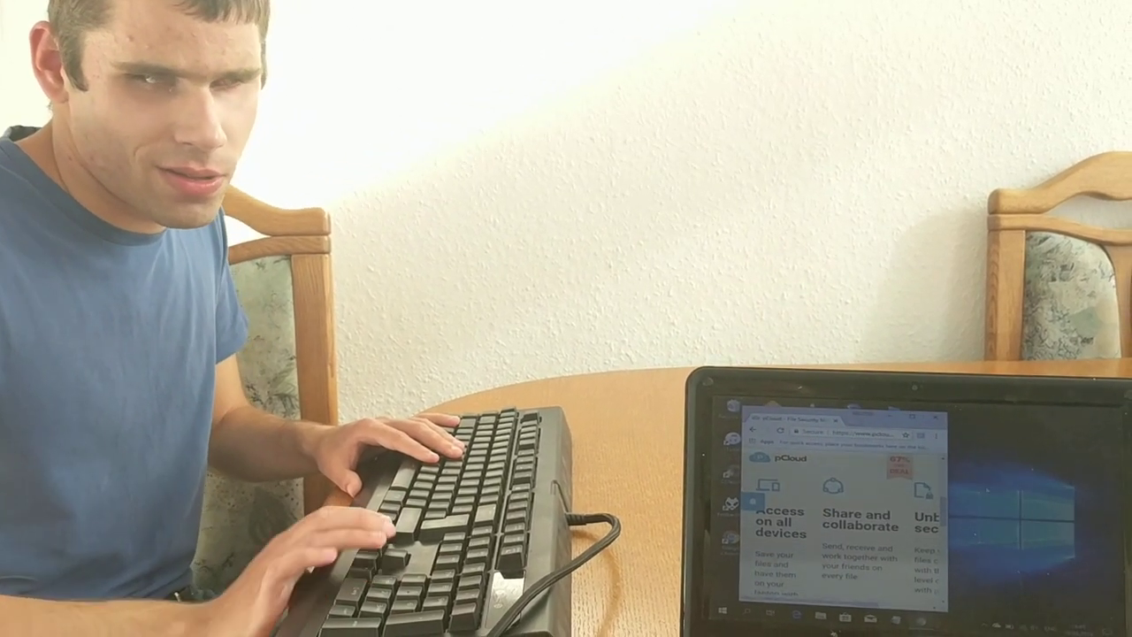
key(Down)
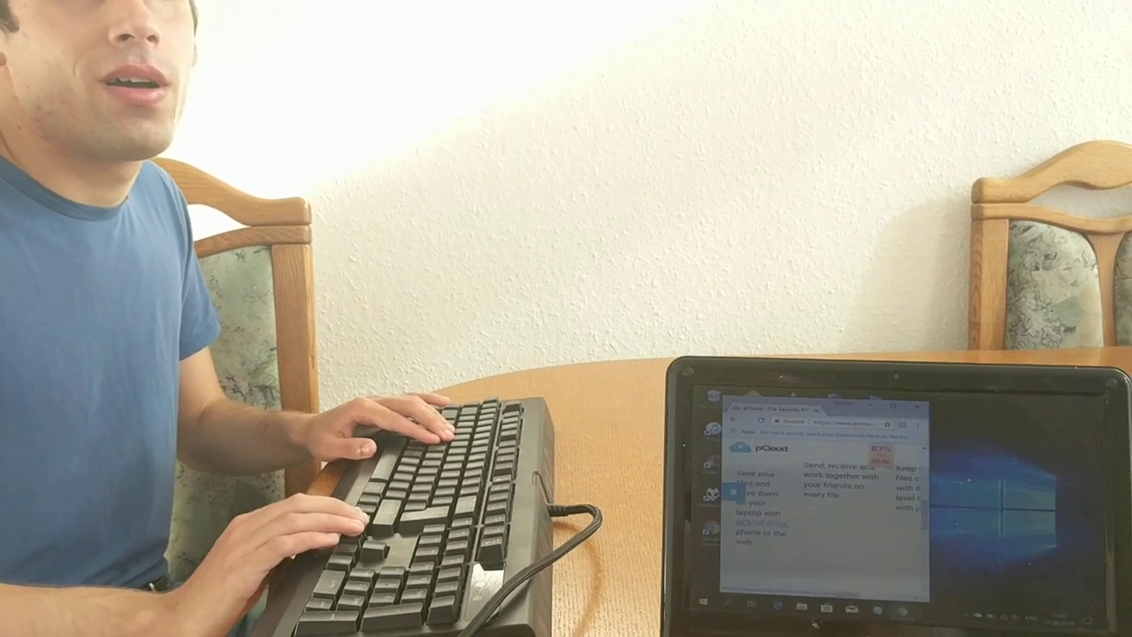
key(Up)
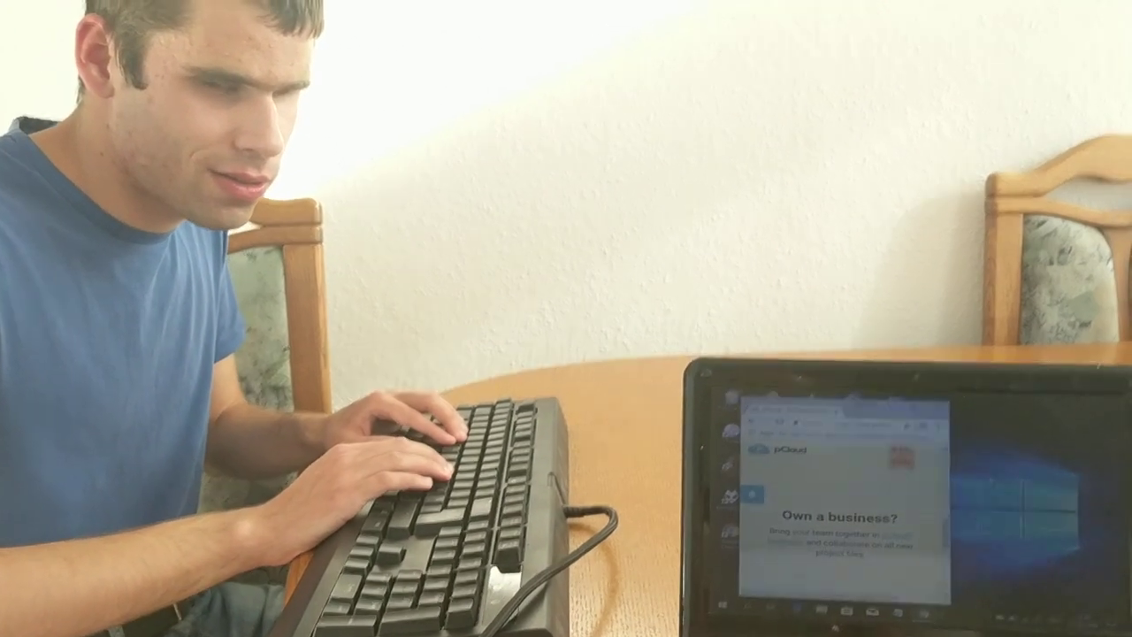
key(Page_Down)
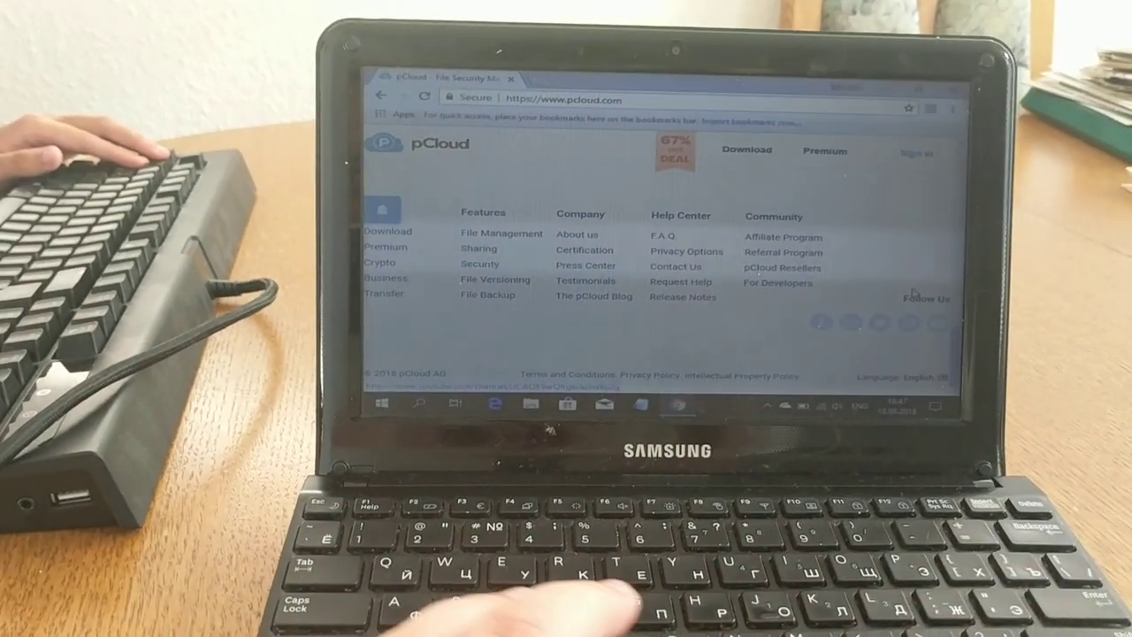
scroll(619, 266, up, 1)
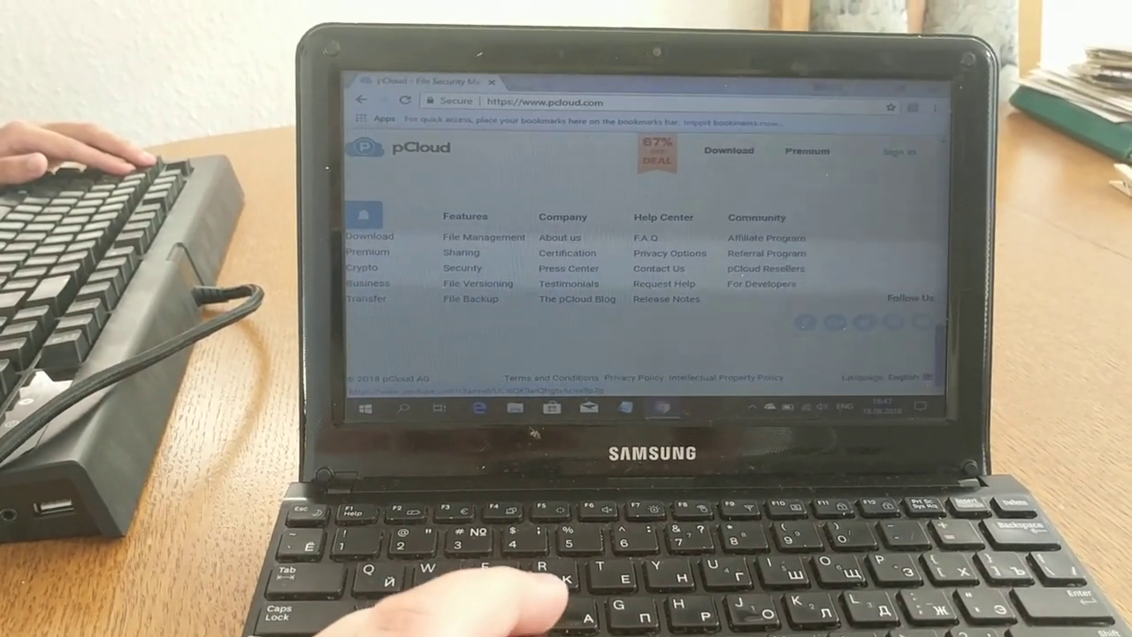